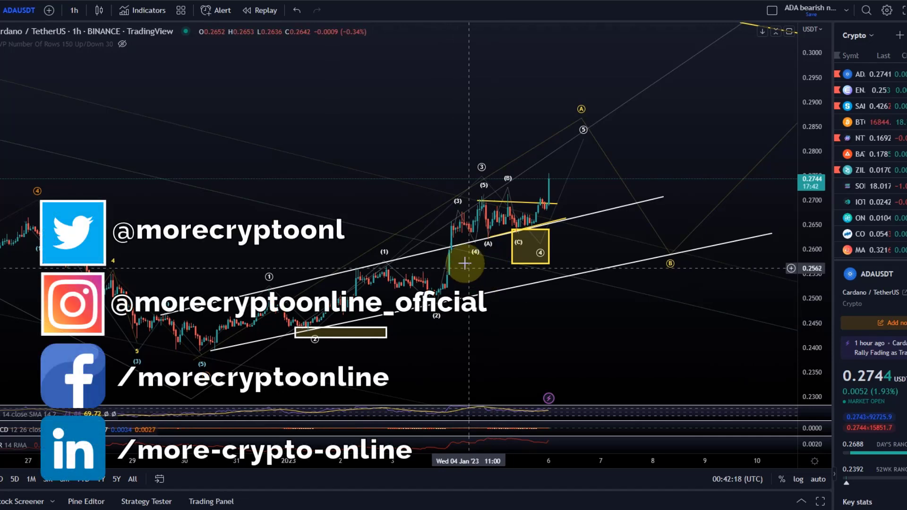
# Move the circled wave 4 point of the white impulse count to the pullback low at about 0.2634
pyautogui.moveTo(478, 153); pyautogui.dragTo(460, 269)
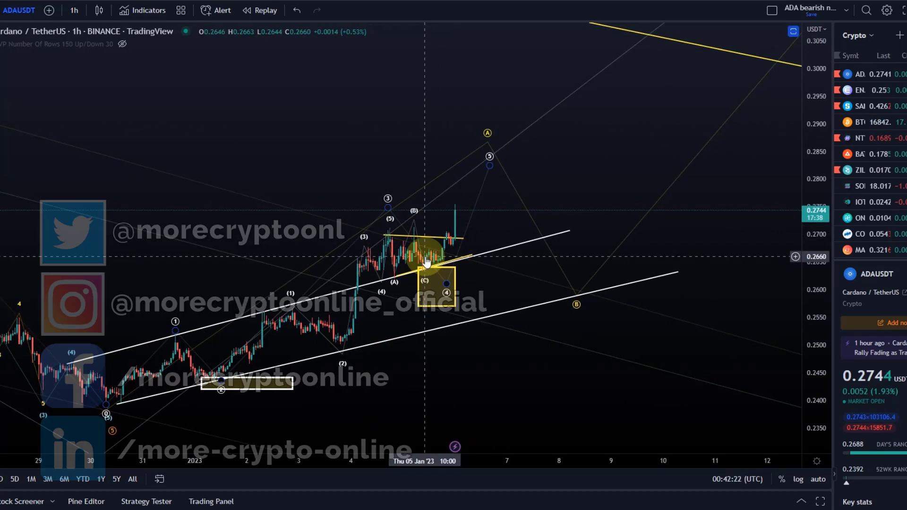
pyautogui.click(447, 288)
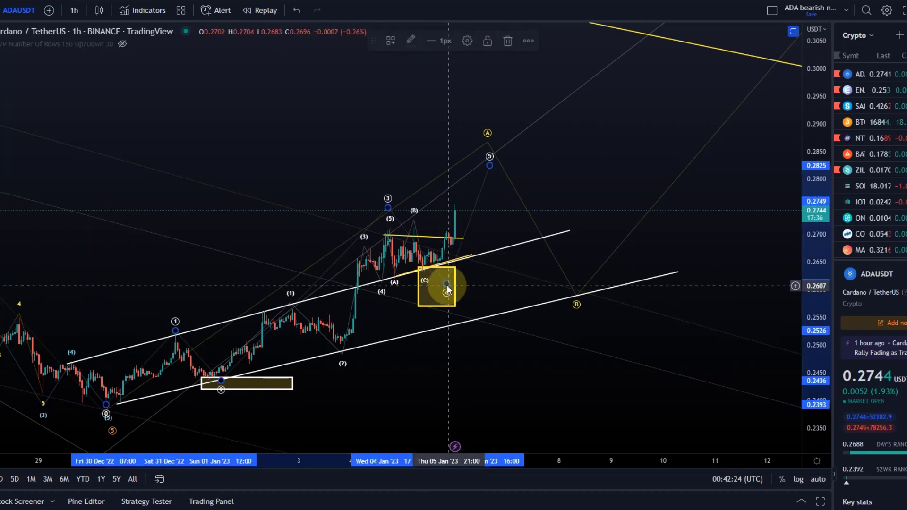
pyautogui.moveTo(436, 274); pyautogui.dragTo(439, 271)
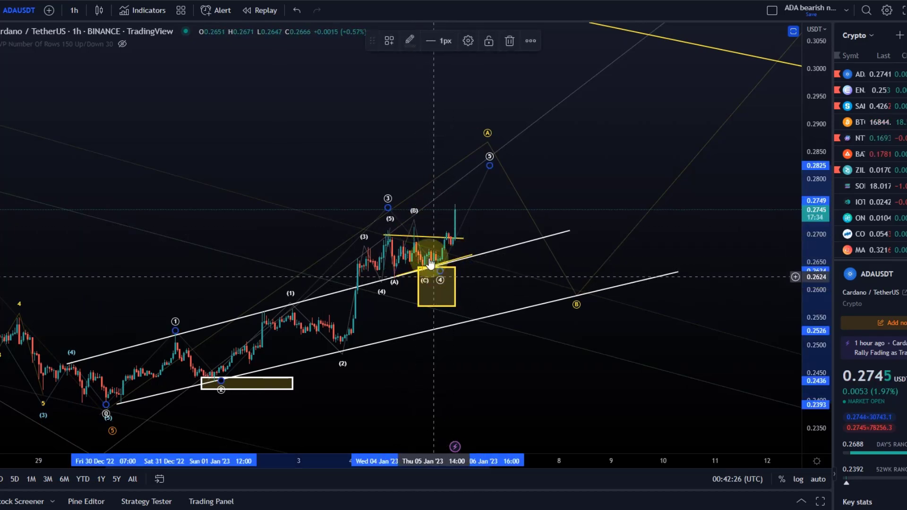
pyautogui.click(433, 267)
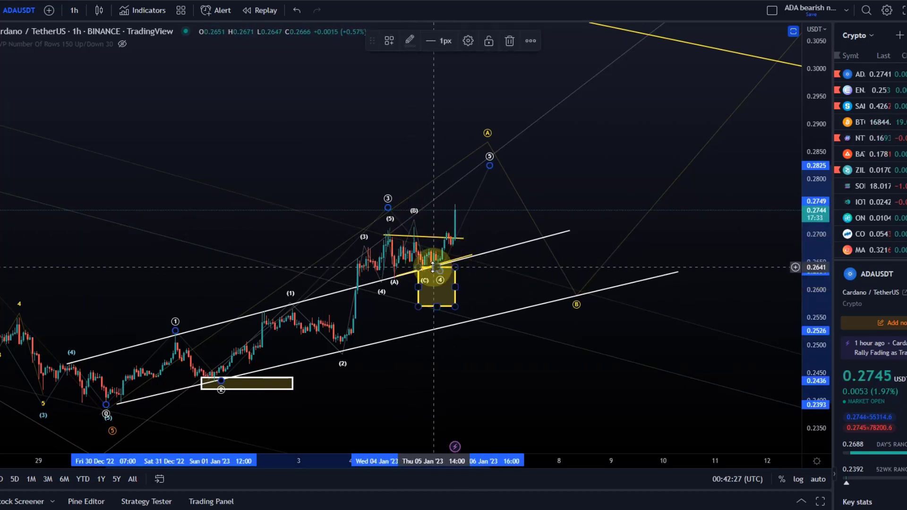
pyautogui.click(426, 240)
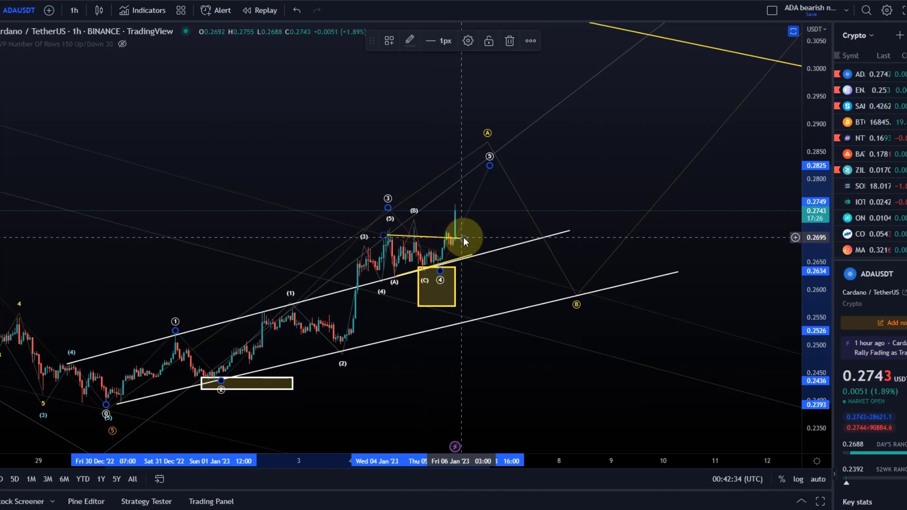
pyautogui.click(456, 289)
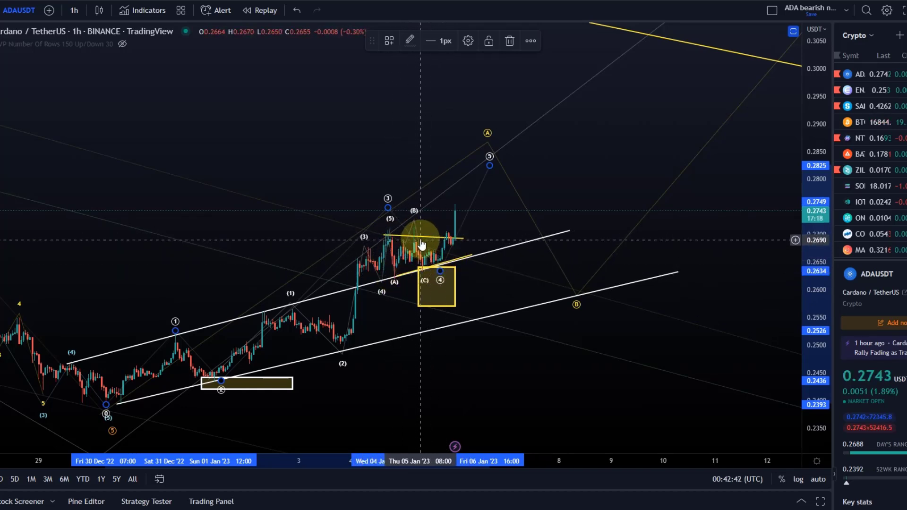
# Switch the ADAUSDT chart to the 30-minute interval
pyautogui.scroll(4, 417, 236)
pyautogui.moveTo(263, 150); pyautogui.dragTo(419, 136)
pyautogui.click(75, 10)
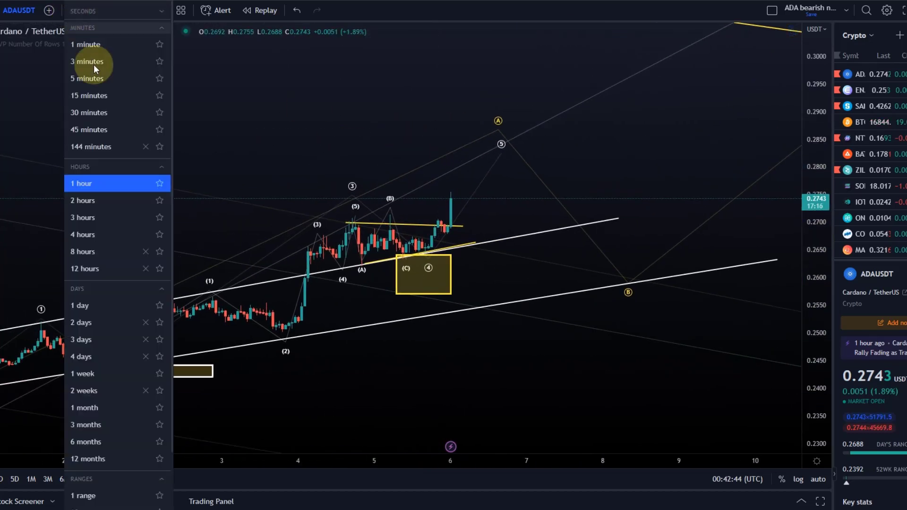
pyautogui.click(94, 121)
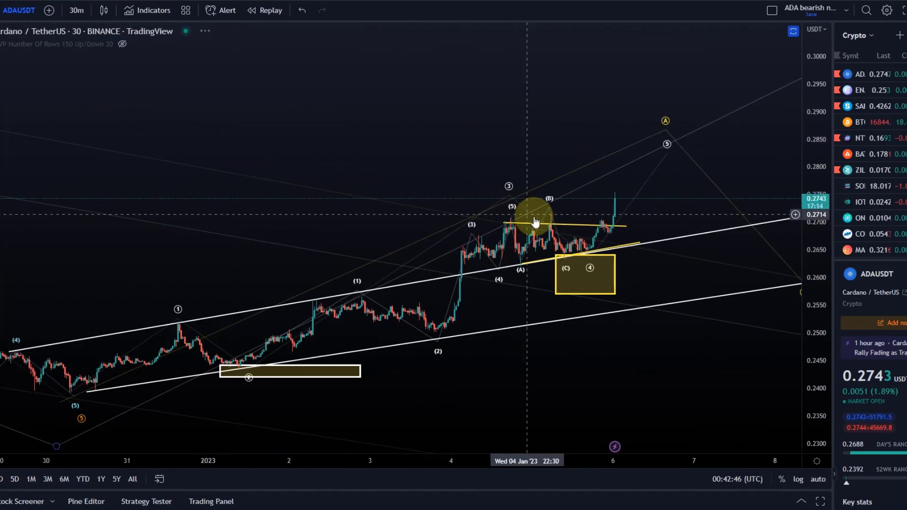
# Replace the (A)(B)(C) correction labels with an a-b-c-d-e Elliott triangle count between the two yellow trendlines
pyautogui.press('Delete')
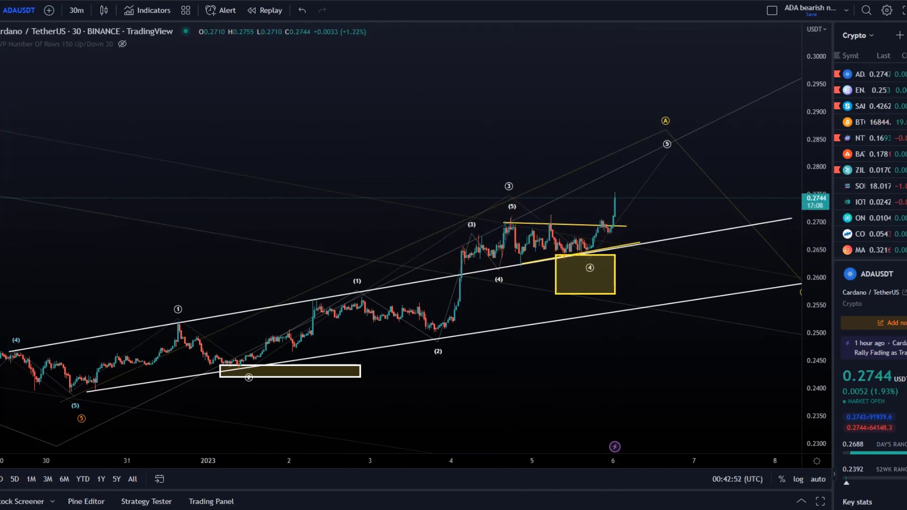
pyautogui.click(1, 137)
pyautogui.click(77, 297)
pyautogui.click(508, 241)
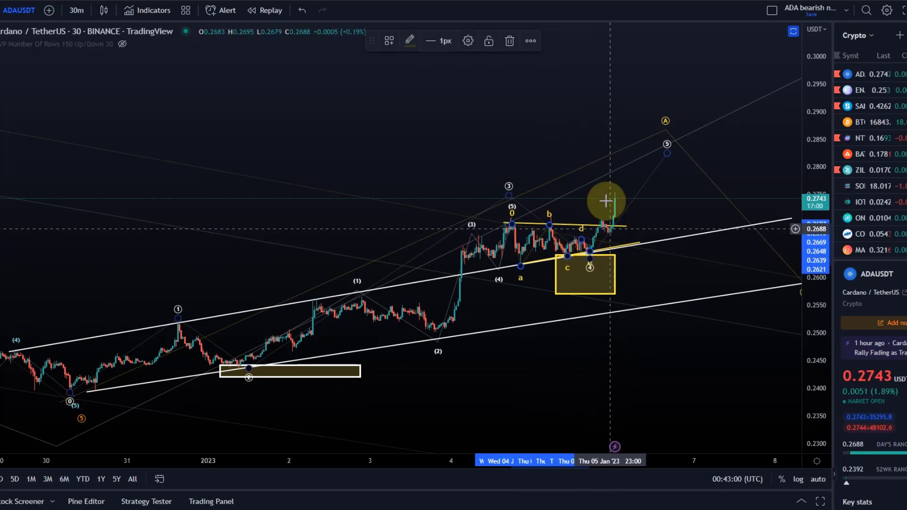
# Draw a trend-based Fibonacci extension over the rally, with its points at about 0.2433, 0.2709 and 0.2646
pyautogui.moveTo(577, 154); pyautogui.dragTo(511, 189)
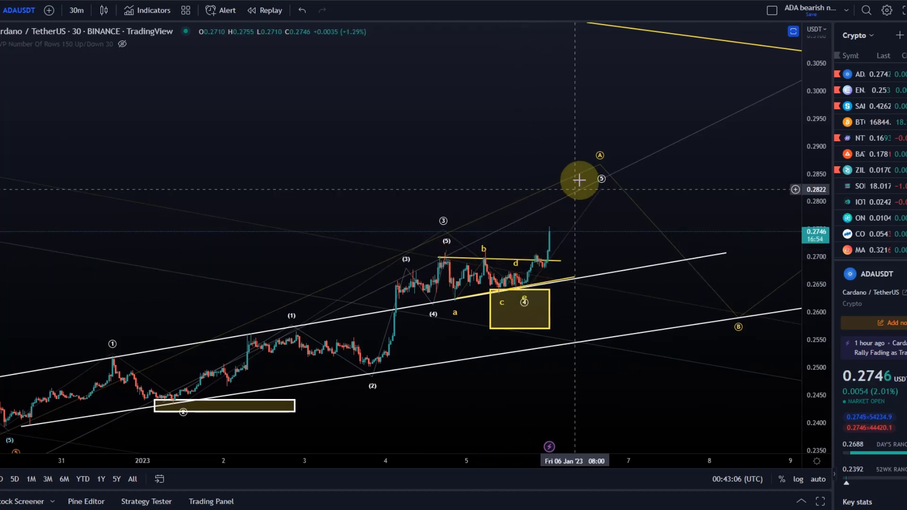
pyautogui.moveTo(601, 186); pyautogui.dragTo(446, 98)
pyautogui.scroll(-10, 528, 305)
pyautogui.click(566, 152)
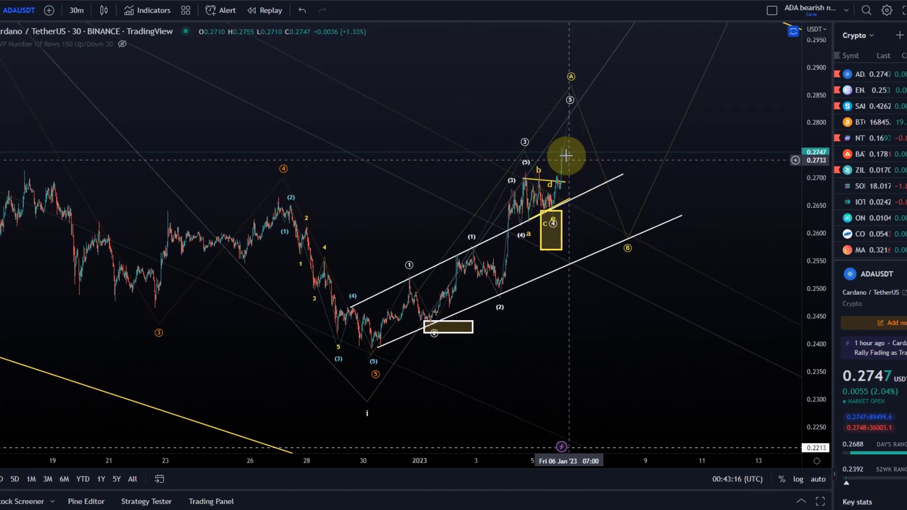
pyautogui.click(539, 189)
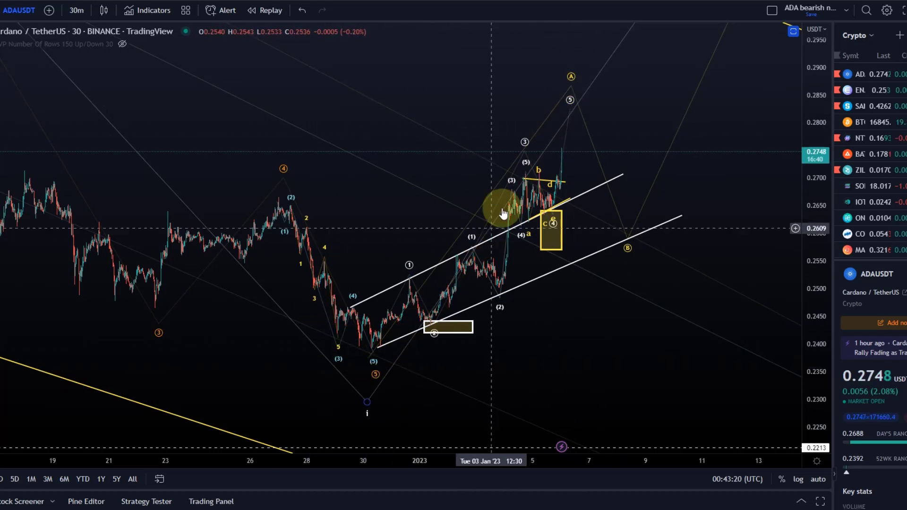
pyautogui.moveTo(531, 72); pyautogui.dragTo(507, 110)
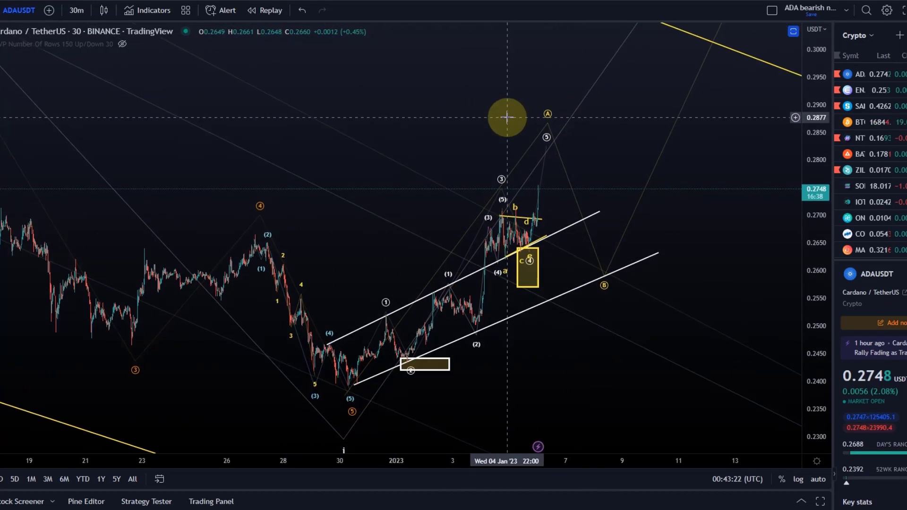
pyautogui.click(607, 278)
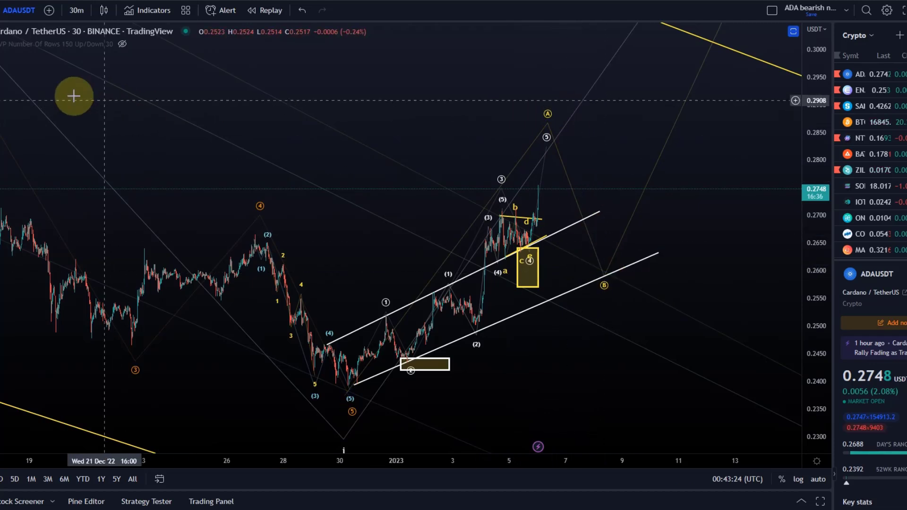
pyautogui.click(0, 81)
pyautogui.click(29, 97)
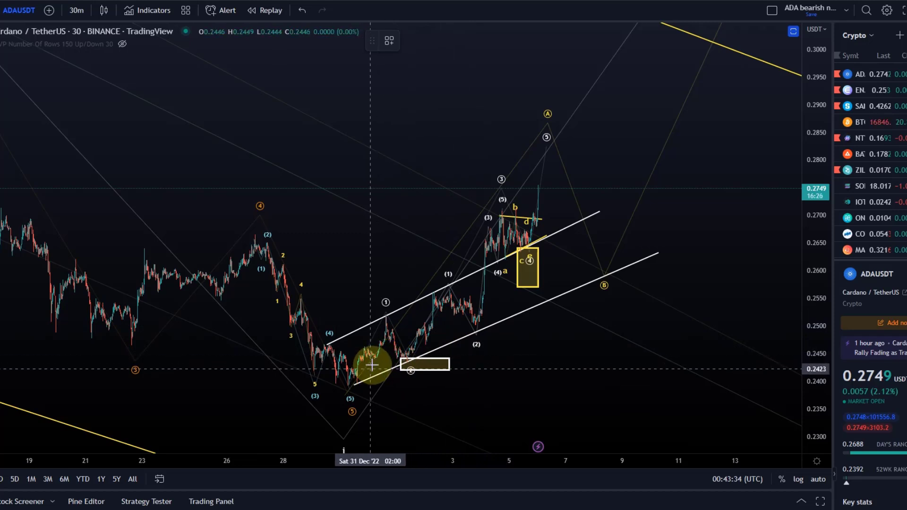
pyautogui.moveTo(378, 363); pyautogui.dragTo(484, 215)
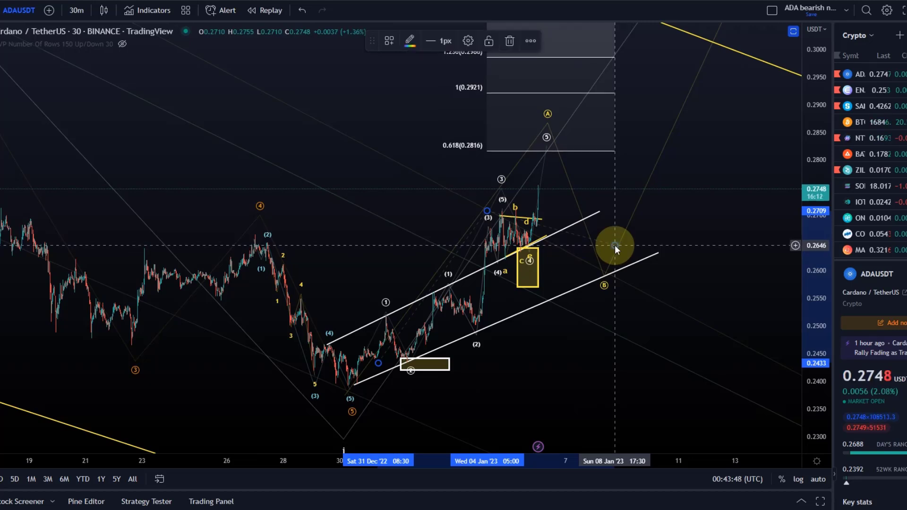
pyautogui.moveTo(416, 135); pyautogui.dragTo(422, 160)
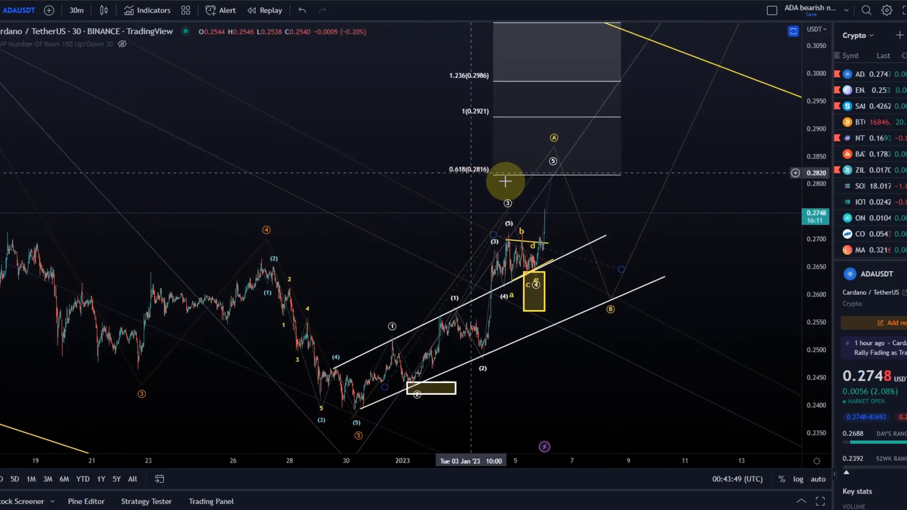
# Mark the 0.618 extension level with a horizontal line at 0.2816 and delete the Fibonacci extension
pyautogui.click(793, 175)
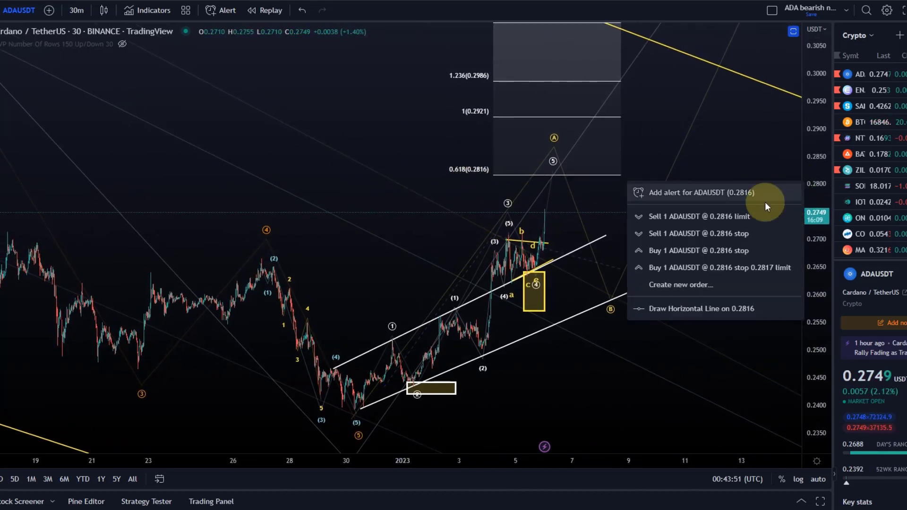
pyautogui.click(702, 313)
pyautogui.click(549, 117)
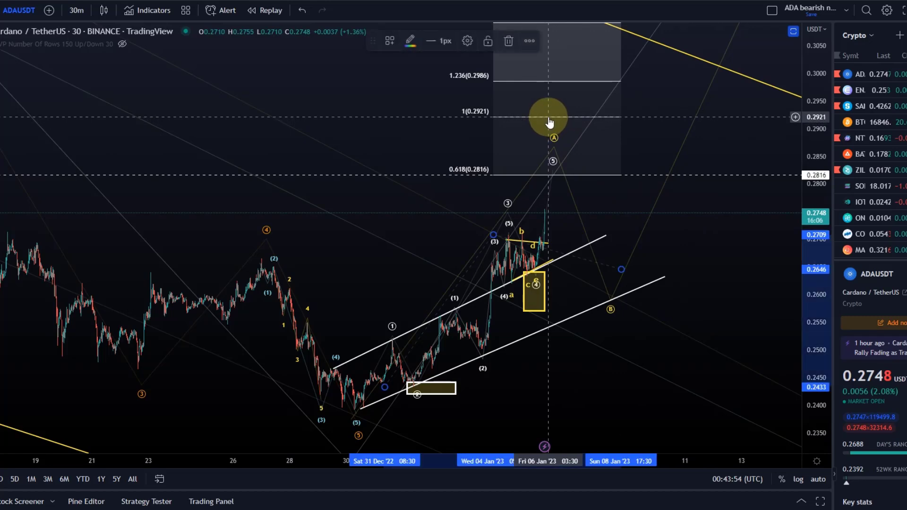
pyautogui.press('Delete')
# Draw a Fibonacci extension of circled wave 1, with its points at about 0.2395, 0.2523 and 0.2647
pyautogui.moveTo(466, 139); pyautogui.dragTo(473, 101)
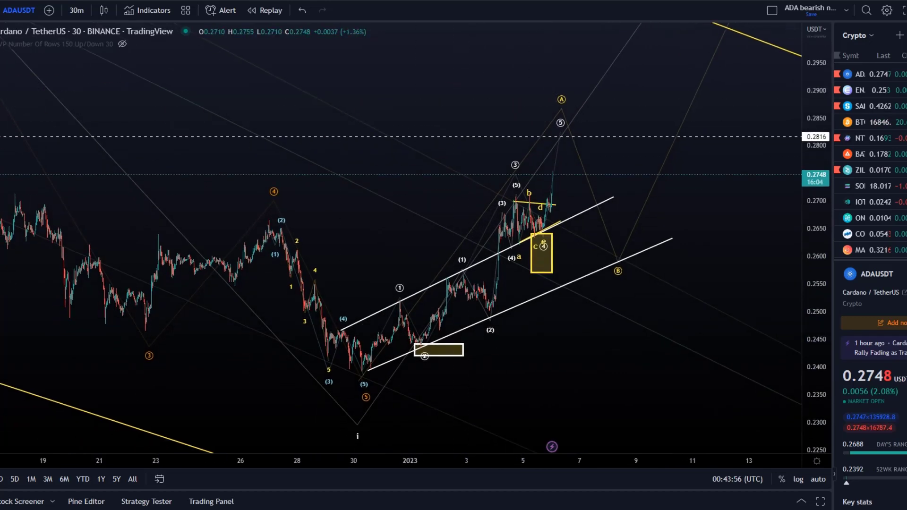
pyautogui.click(345, 368)
pyautogui.click(397, 299)
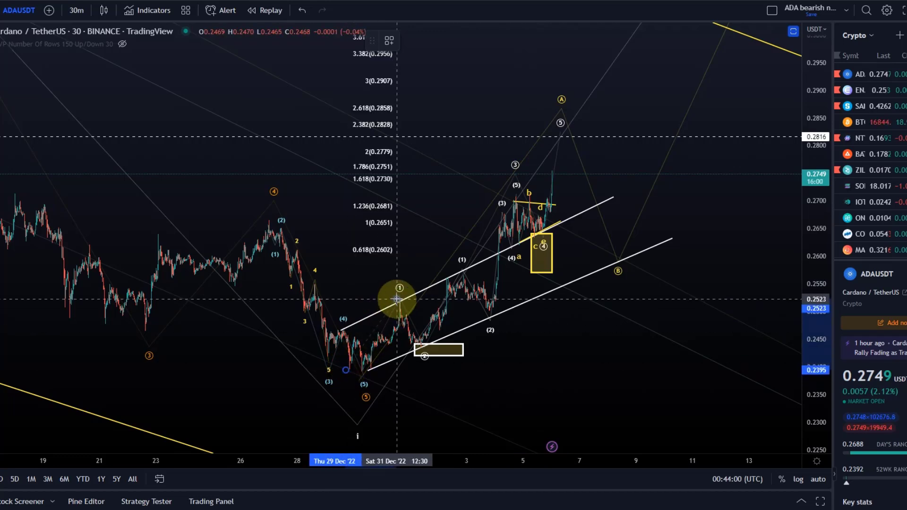
pyautogui.click(664, 231)
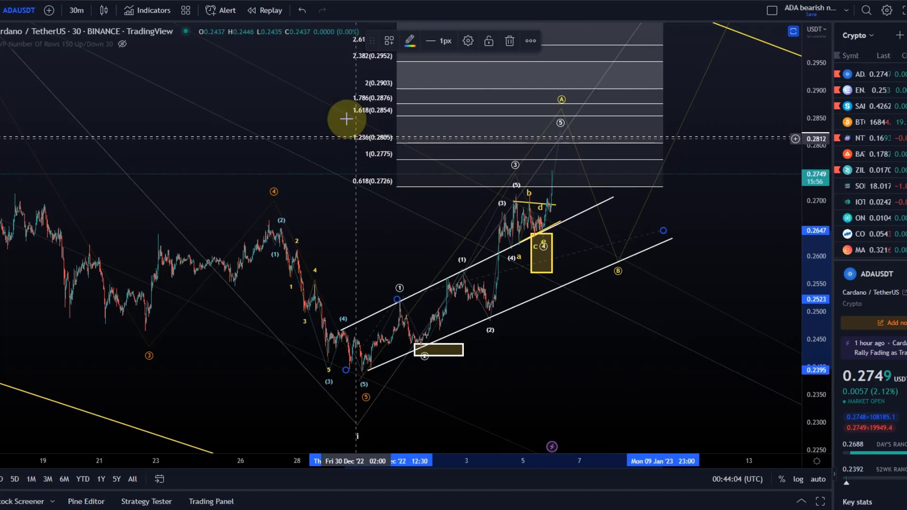
# Add horizontal lines at 0.2774 and 0.2854 for the 1 and 1.618 extension levels, and delete the Fibonacci extension
pyautogui.moveTo(314, 107); pyautogui.dragTo(308, 157)
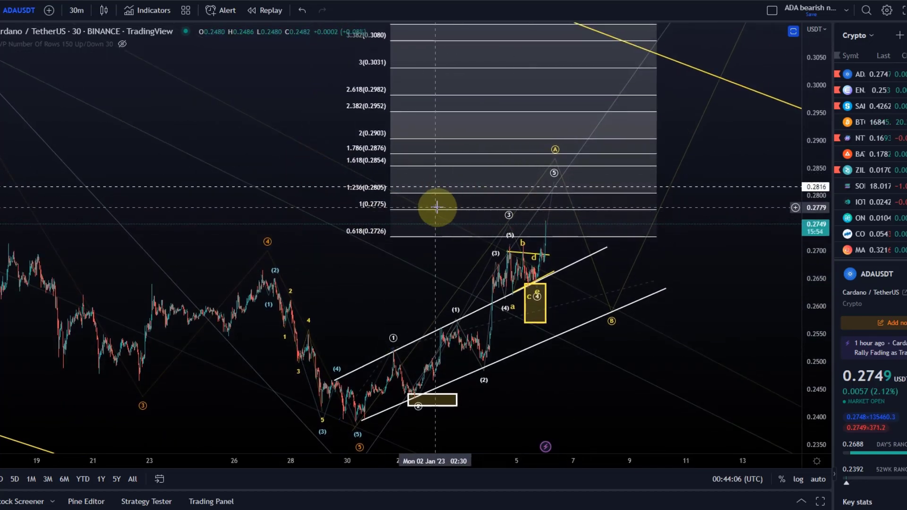
pyautogui.click(795, 211)
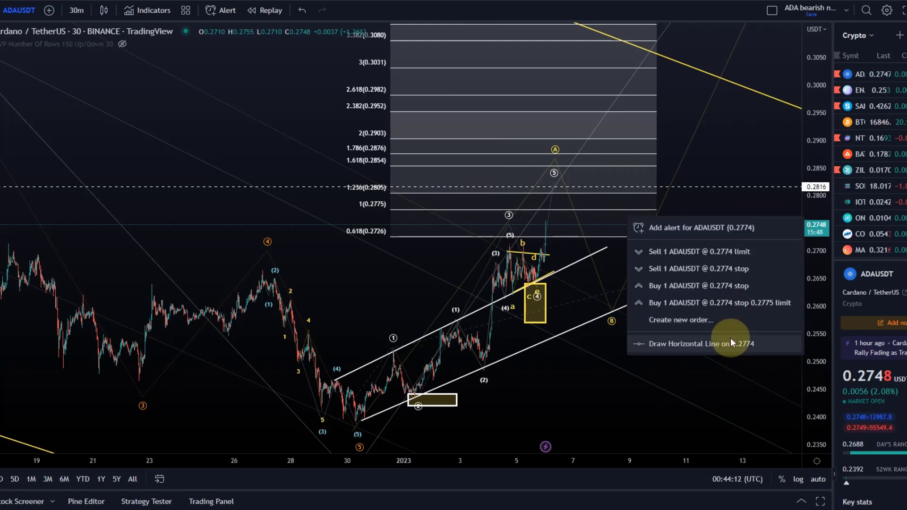
pyautogui.click(671, 341)
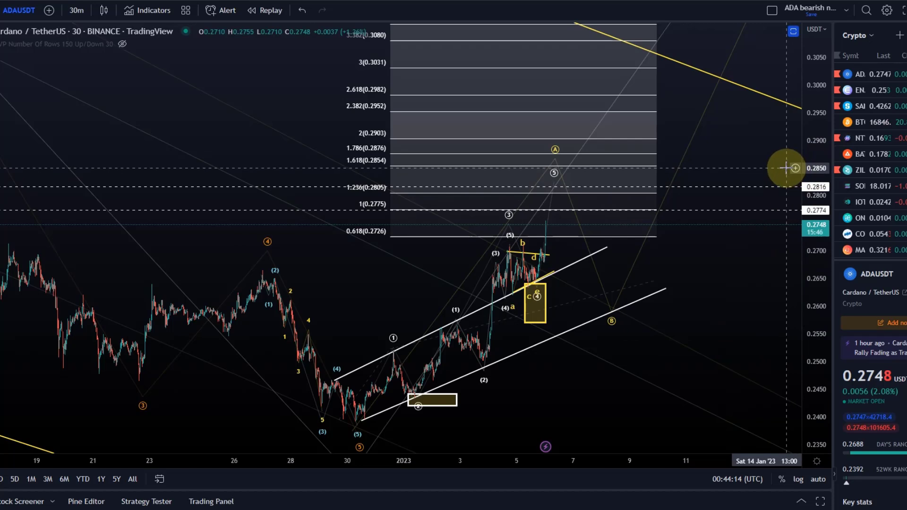
pyautogui.click(795, 166)
pyautogui.click(666, 302)
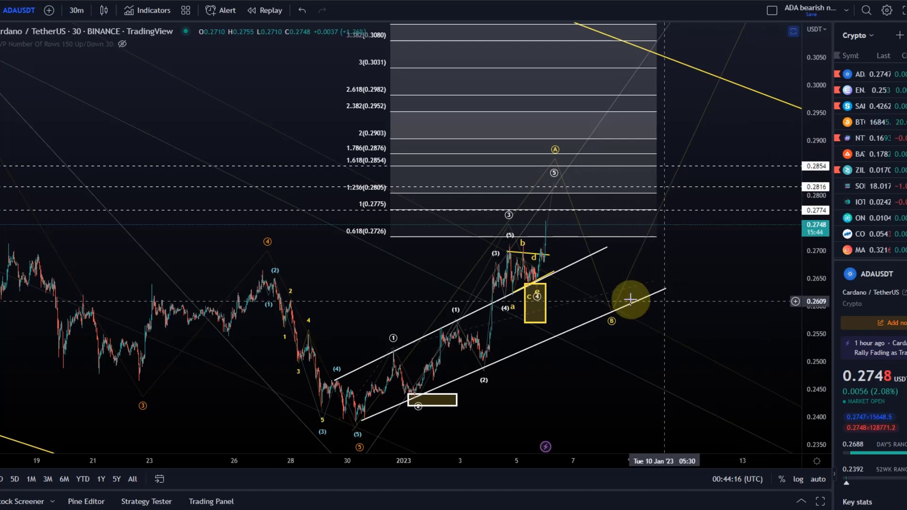
pyautogui.click(414, 154)
pyautogui.press('Delete')
# Switch the ADAUSDT chart to the 5-minute interval
pyautogui.scroll(10, 518, 239)
pyautogui.moveTo(259, 88); pyautogui.dragTo(667, 104)
pyautogui.scroll(3, 596, 142)
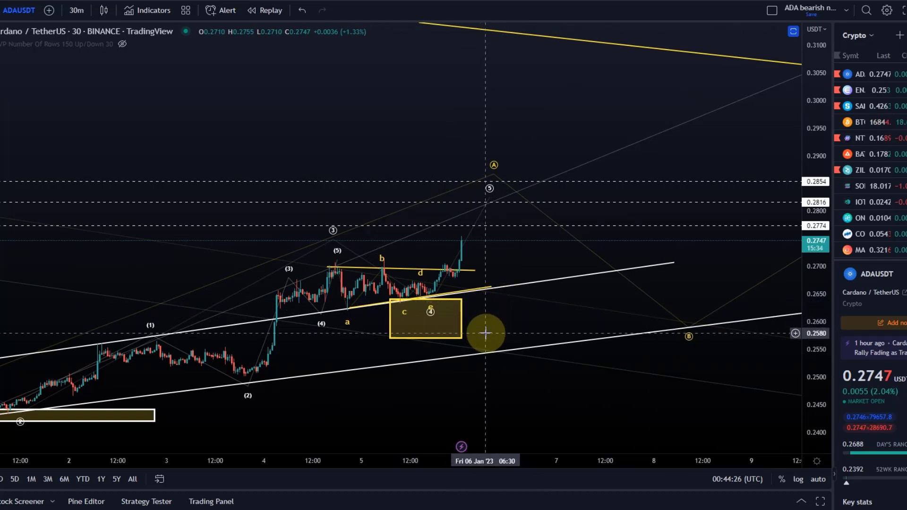
pyautogui.click(77, 10)
pyautogui.click(87, 78)
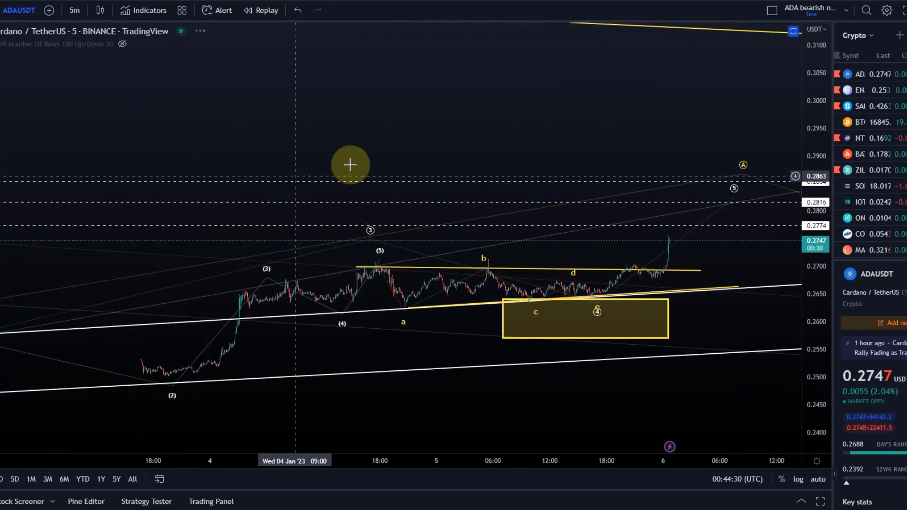
# Reposition the triangle's c, d and e points onto the price swings at about 0.2632, 0.2677 and 0.2650
pyautogui.moveTo(824, 311); pyautogui.dragTo(766, 5)
pyautogui.scroll(8, 730, 309)
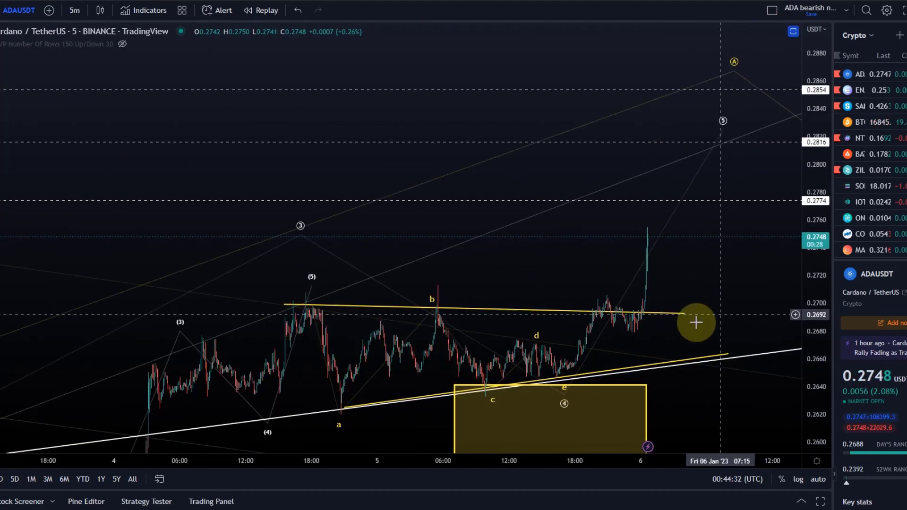
pyautogui.moveTo(655, 332); pyautogui.dragTo(665, 269)
pyautogui.scroll(2, 660, 273)
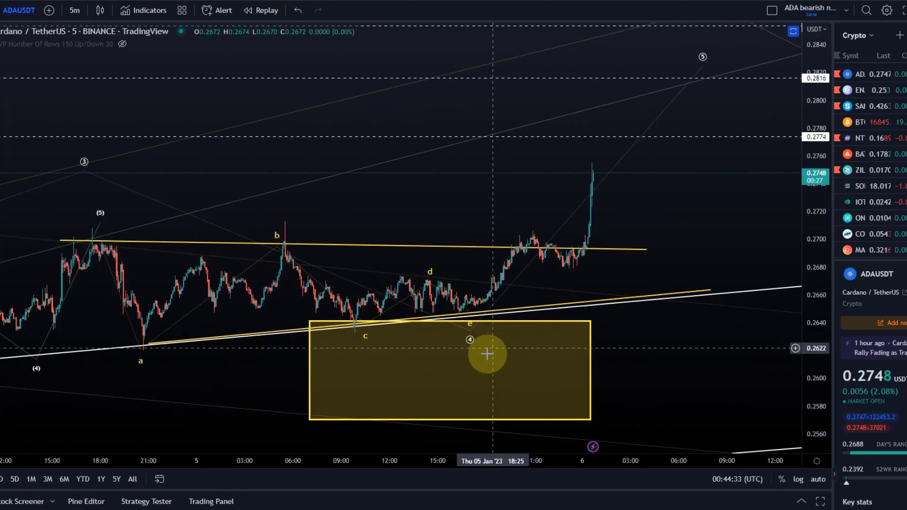
pyautogui.click(361, 331)
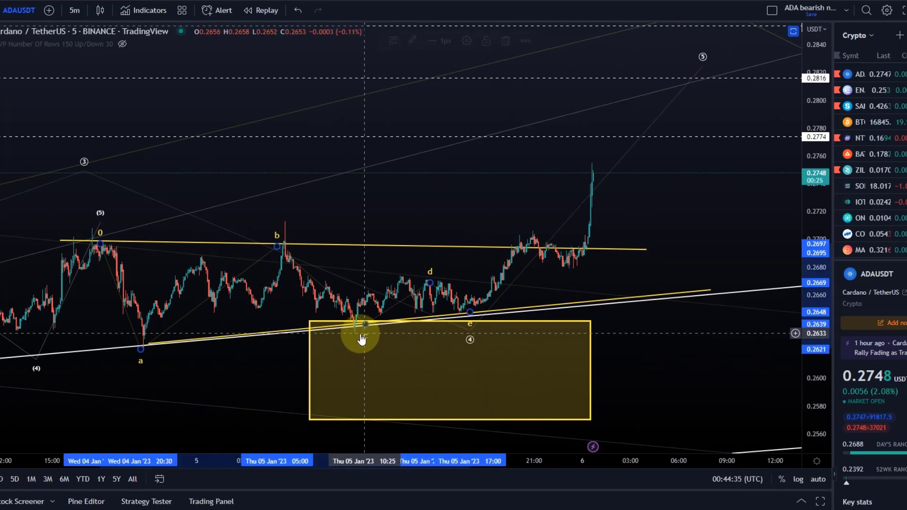
pyautogui.click(408, 281)
pyautogui.moveTo(404, 278)
pyautogui.mouseDown()
pyautogui.moveTo(434, 279)
pyautogui.moveTo(404, 273)
pyautogui.mouseUp()
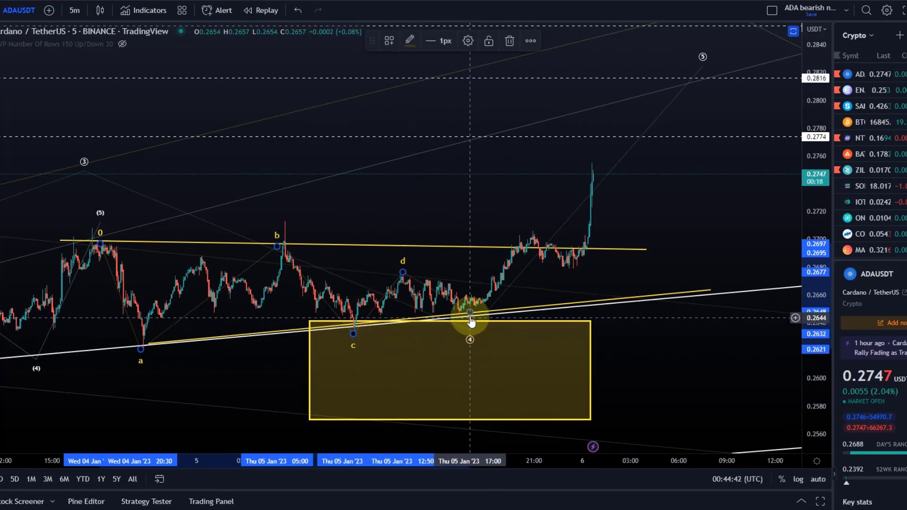
pyautogui.moveTo(470, 314)
pyautogui.mouseDown()
pyautogui.moveTo(421, 316)
pyautogui.moveTo(433, 315)
pyautogui.mouseUp()
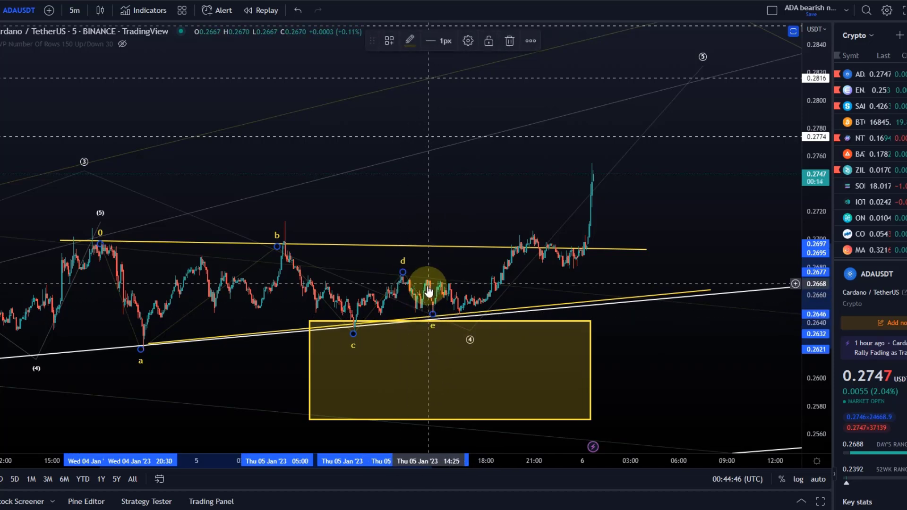
pyautogui.moveTo(406, 313); pyautogui.dragTo(457, 308)
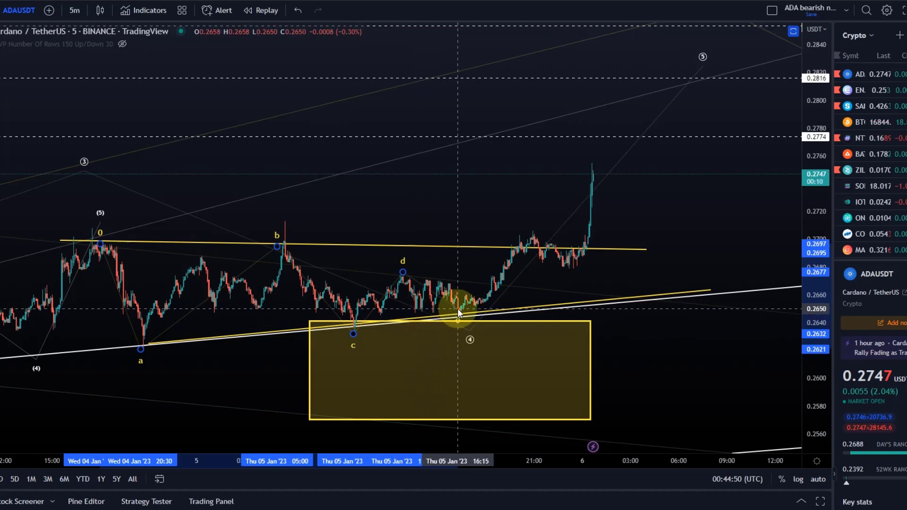
# Measure wave 5 extension levels with a Fibonacci extension at about 0.2647, 0.2707 and 0.2679, and delete the drawing
pyautogui.moveTo(604, 281); pyautogui.dragTo(553, 294)
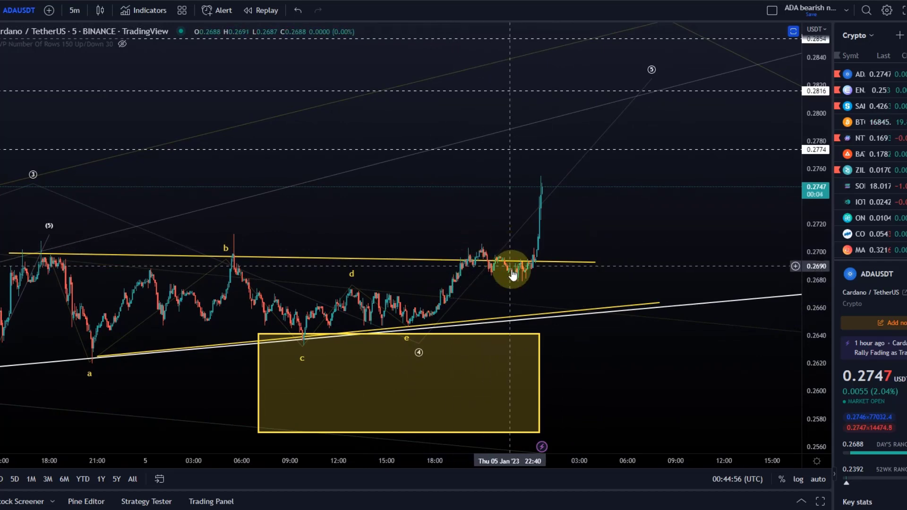
pyautogui.scroll(-2, 552, 180)
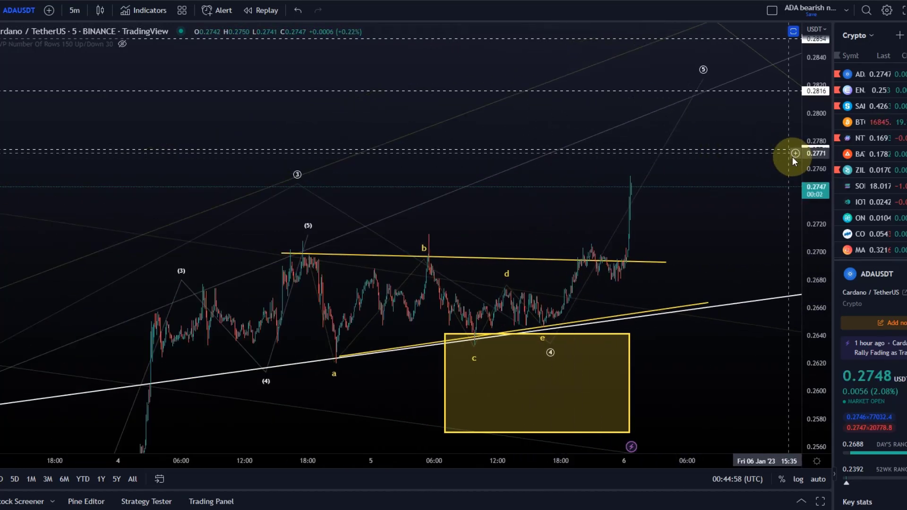
pyautogui.scroll(-3, 713, 55)
pyautogui.moveTo(750, 255); pyautogui.dragTo(525, 246)
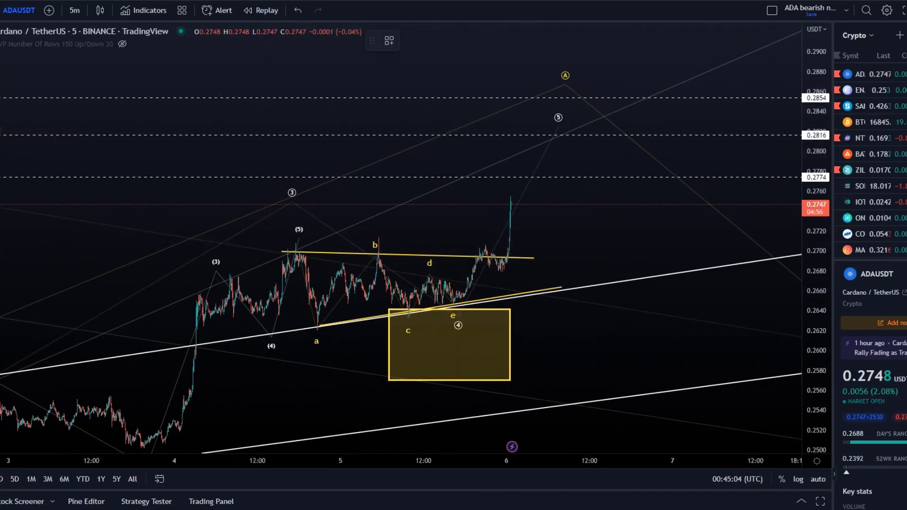
pyautogui.click(0, 130)
pyautogui.click(0, 77)
pyautogui.click(3, 95)
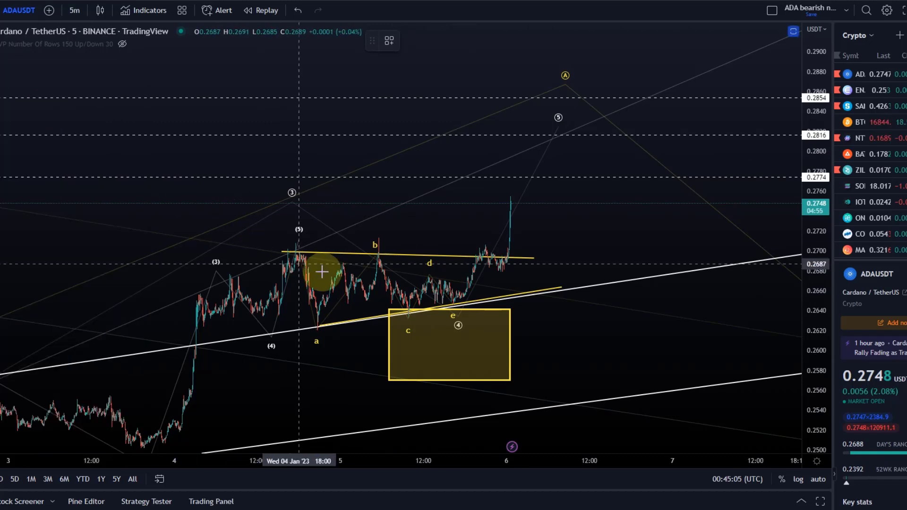
pyautogui.click(445, 304)
pyautogui.click(475, 244)
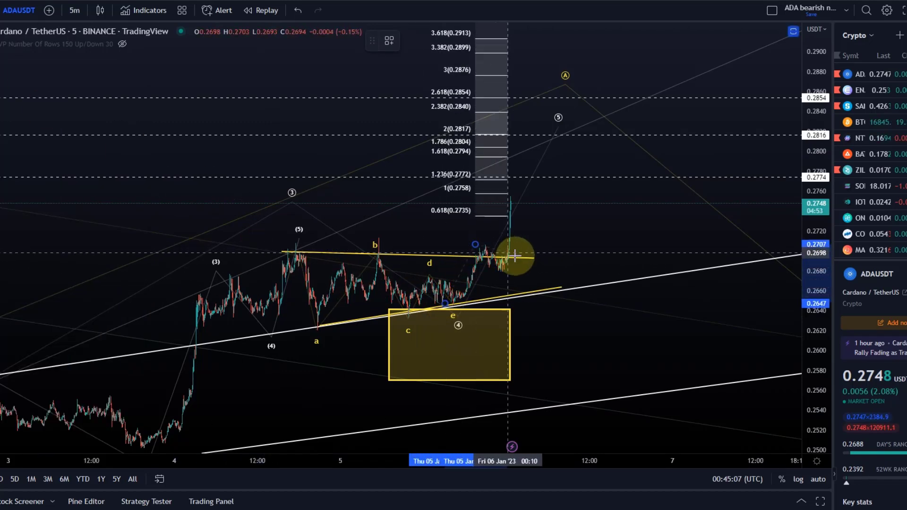
pyautogui.click(546, 272)
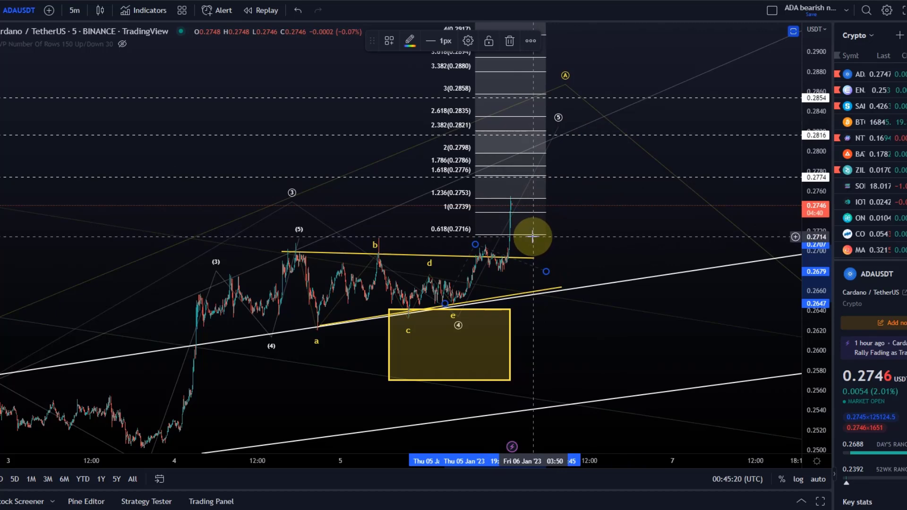
pyautogui.press('Delete')
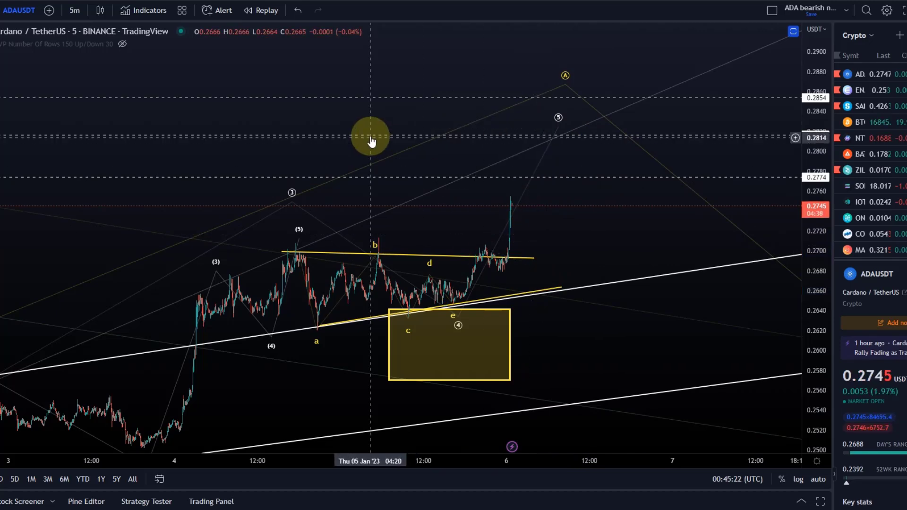
# Switch the ADAUSDT chart to the 30-minute interval
pyautogui.scroll(-5, 531, 187)
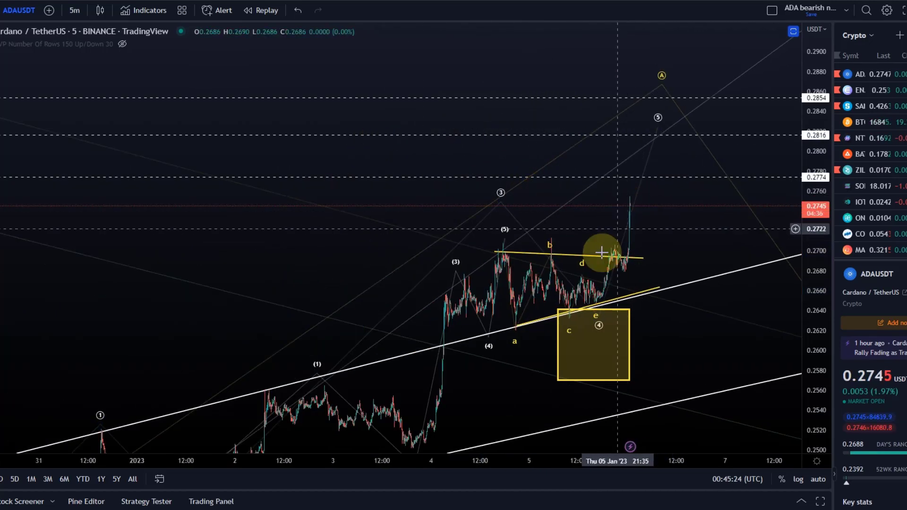
pyautogui.scroll(-2, 650, 298)
pyautogui.moveTo(720, 318); pyautogui.dragTo(576, 298)
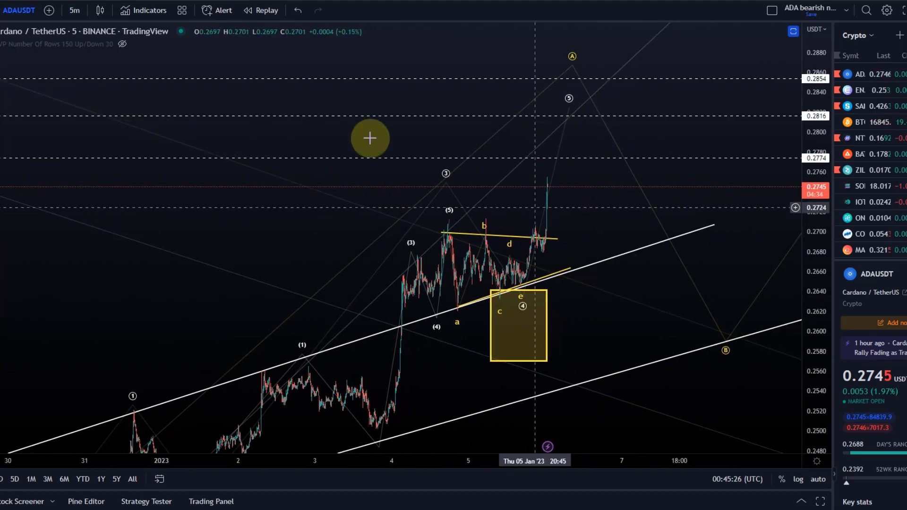
pyautogui.click(75, 10)
pyautogui.click(94, 113)
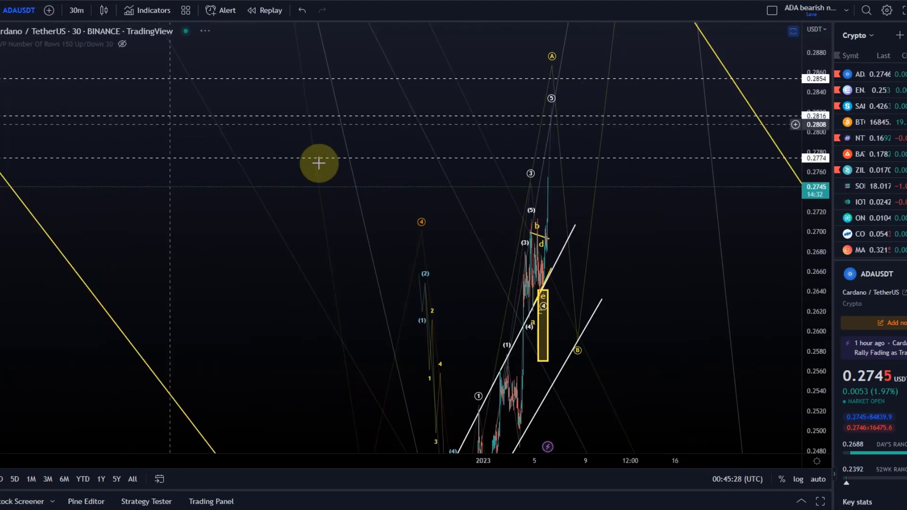
# Draw a rectangle around the wave 5 target area from about 0.2772 to 0.2853, spanning 5 to 7 January
pyautogui.moveTo(847, 220); pyautogui.dragTo(813, 416)
pyautogui.scroll(8, 468, 304)
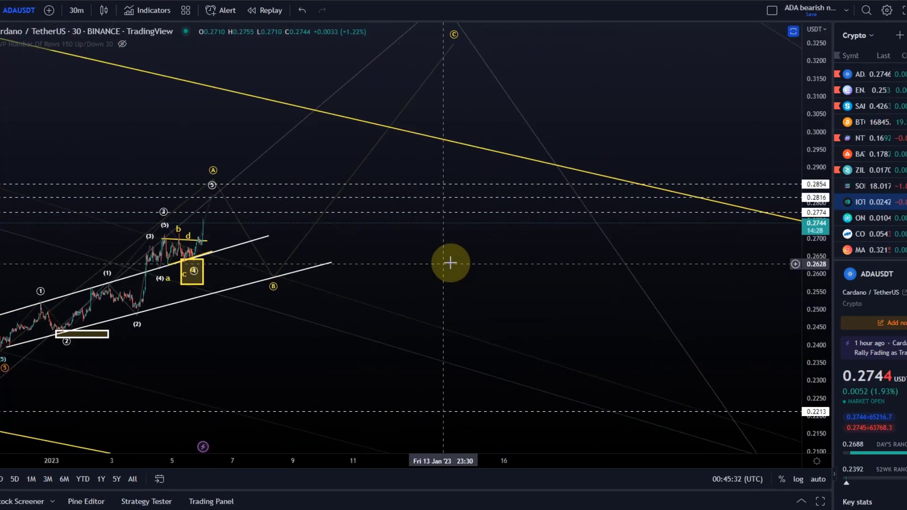
pyautogui.moveTo(450, 263); pyautogui.dragTo(753, 227)
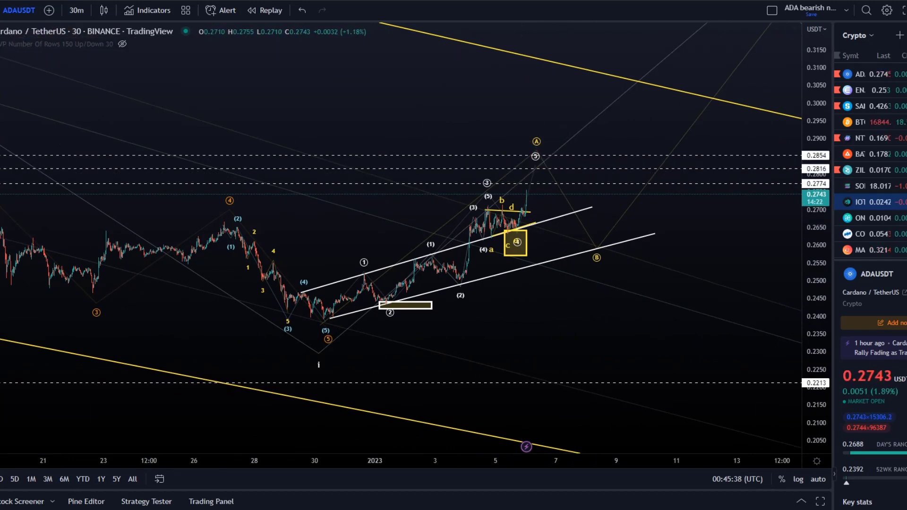
pyautogui.click(0, 93)
pyautogui.click(15, 132)
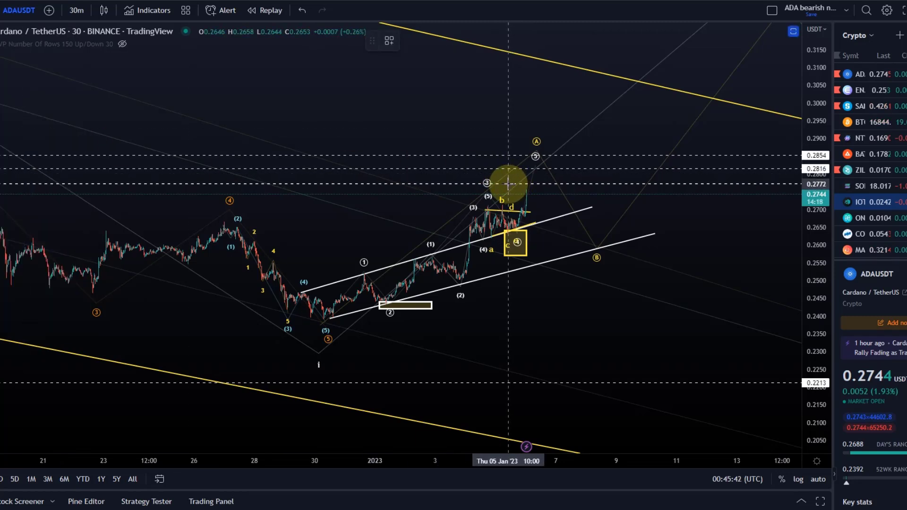
pyautogui.moveTo(509, 183); pyautogui.dragTo(573, 155)
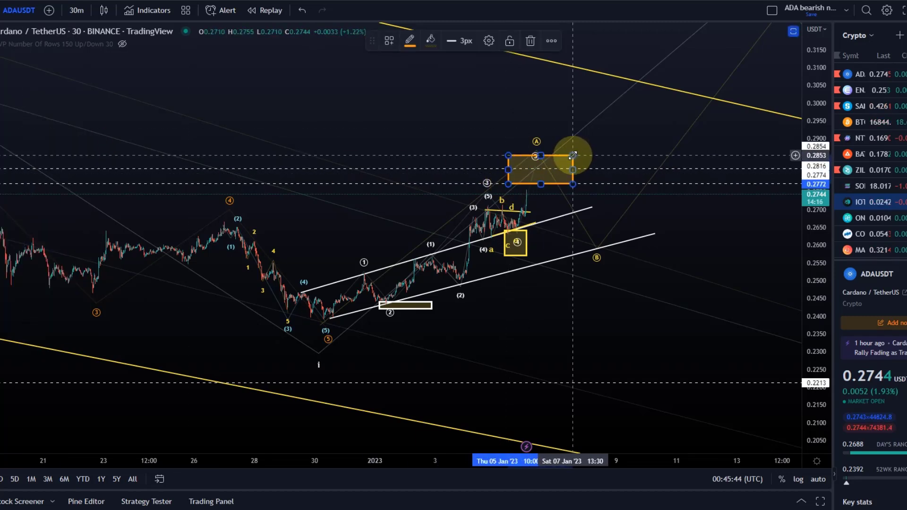
# Draw a Fibonacci retracement from the low at about 0.2394 up to the target line at 0.2816
pyautogui.click(0, 74)
pyautogui.click(9, 74)
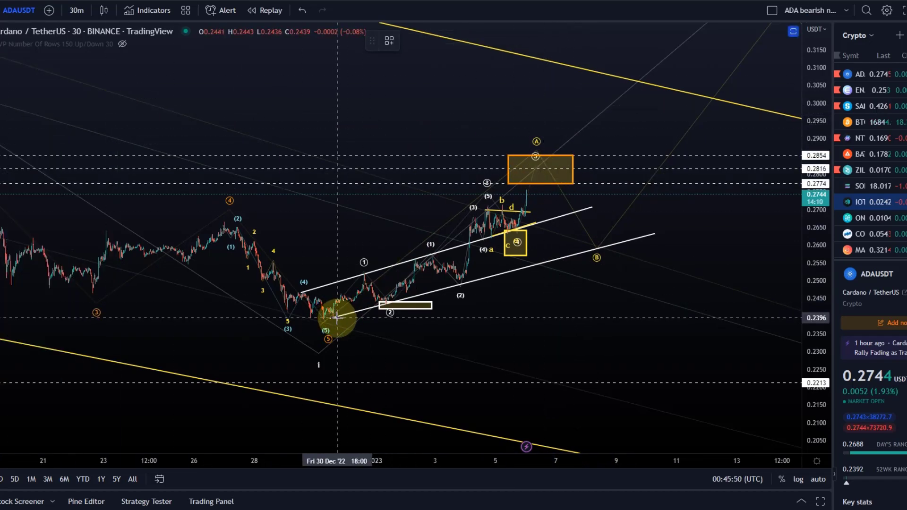
pyautogui.moveTo(337, 318); pyautogui.dragTo(680, 169)
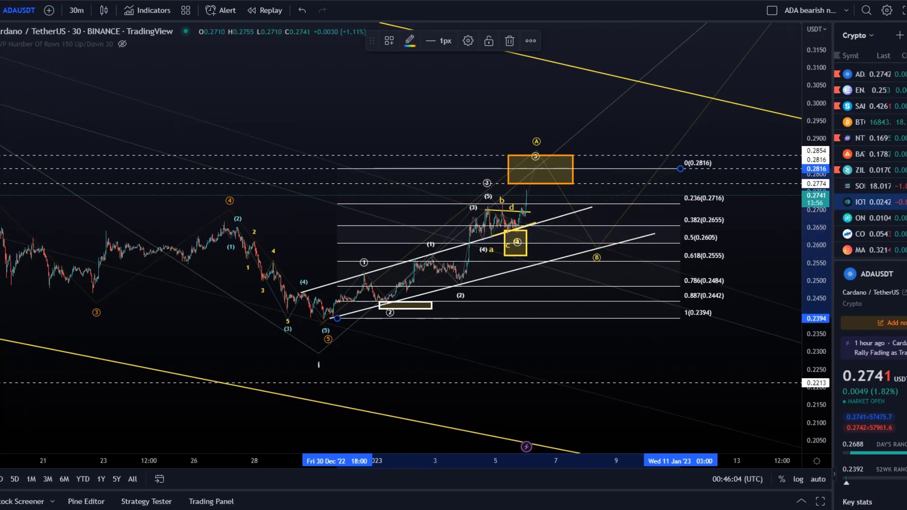
# Draw a rectangle between the 0.382 and 0.618 retracement levels, and move wave B's point into it at about 0.2606
pyautogui.click(567, 256)
pyautogui.moveTo(573, 260)
pyautogui.mouseDown()
pyautogui.moveTo(639, 251)
pyautogui.moveTo(643, 226)
pyautogui.mouseUp()
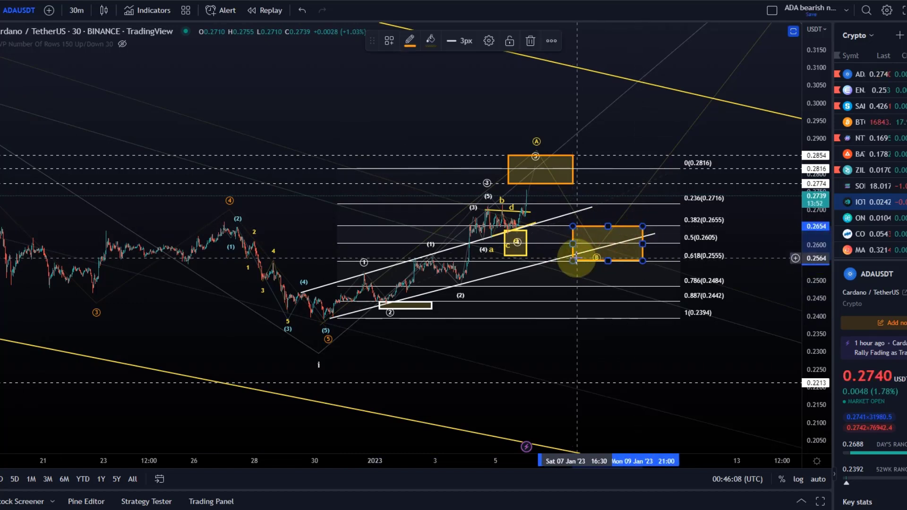
pyautogui.moveTo(597, 249); pyautogui.dragTo(608, 244)
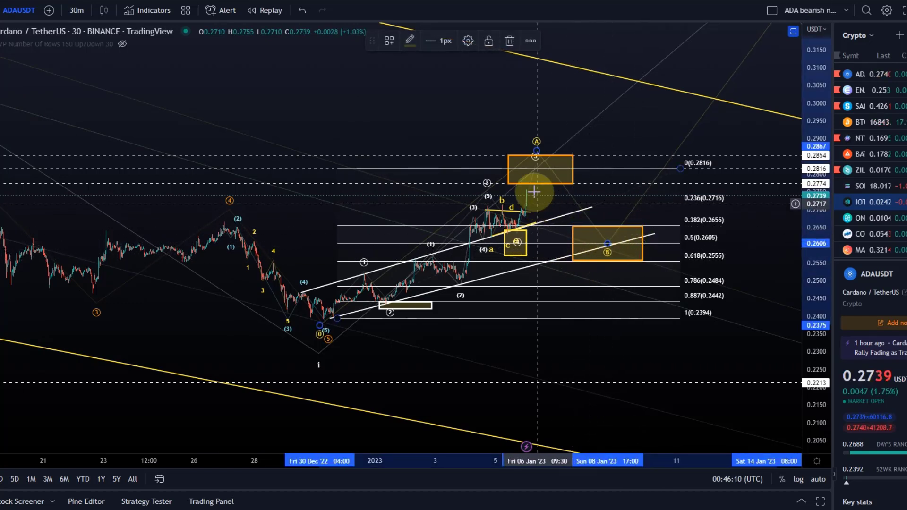